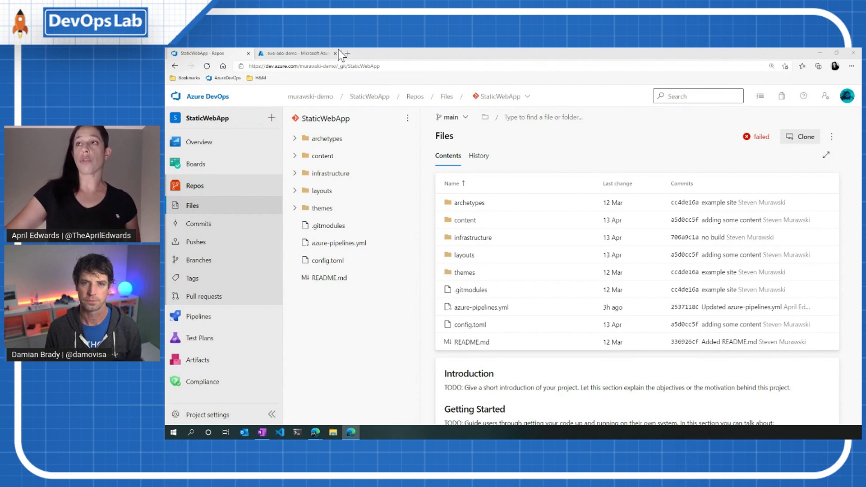
Step: From the swa-ado-demo resource group, add a Static Web App and open its Create form
{"action": "left_click", "coordinate": [302, 52]}
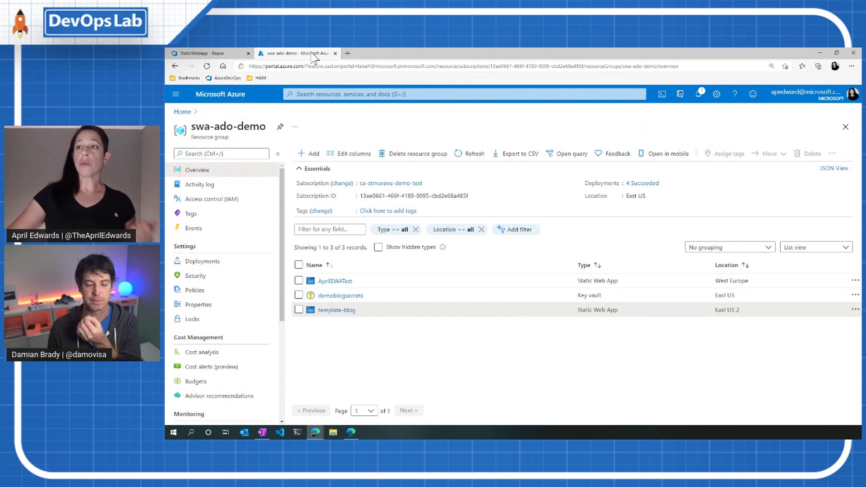
{"action": "left_click", "coordinate": [314, 154]}
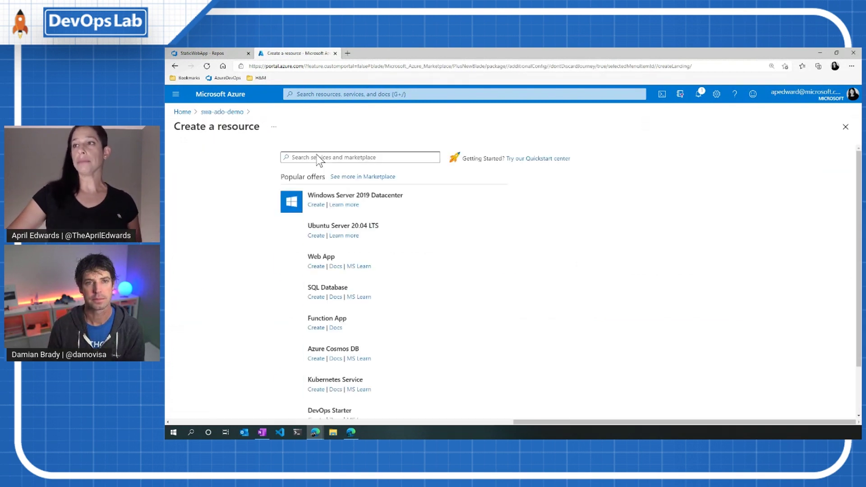
{"action": "type", "text": "sta"}
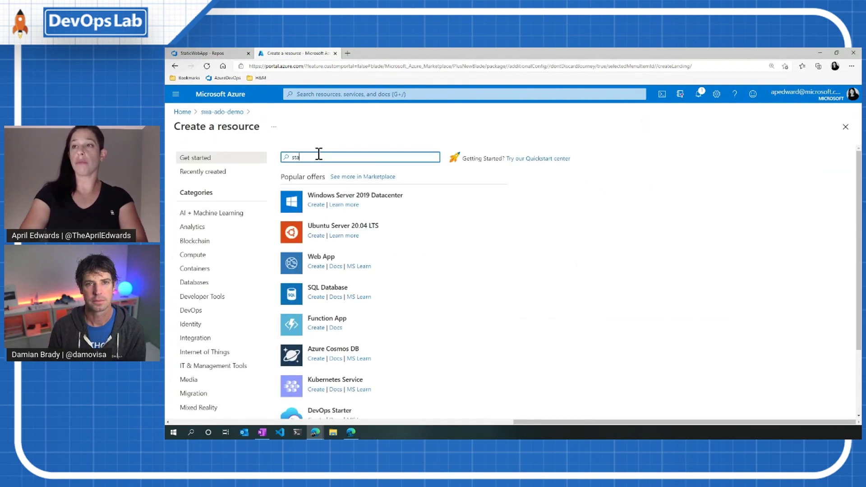
{"action": "type", "text": "tic web"}
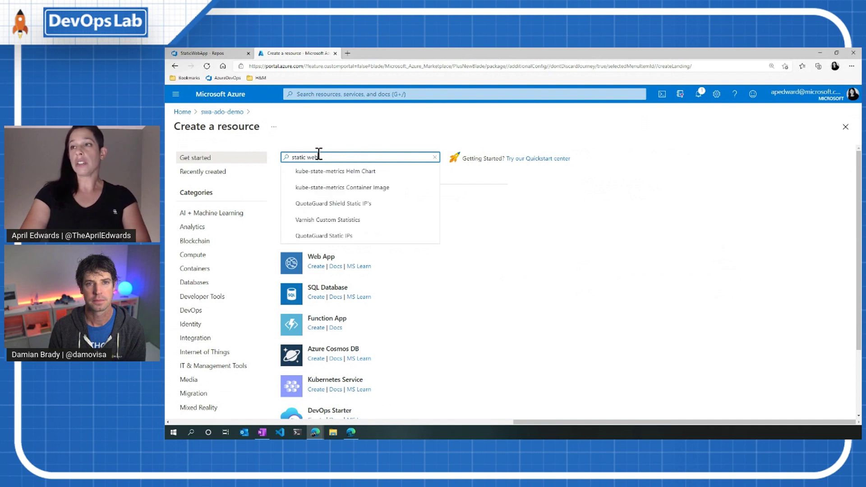
{"action": "type", "text": " app"}
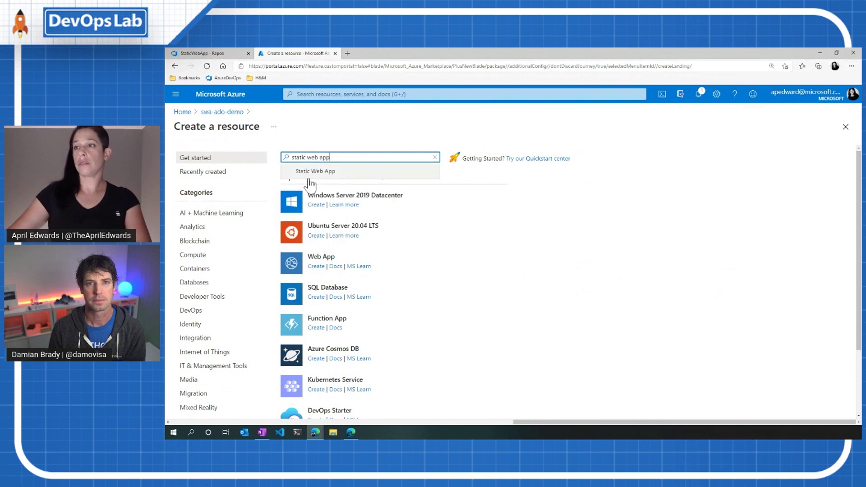
{"action": "left_click", "coordinate": [313, 171]}
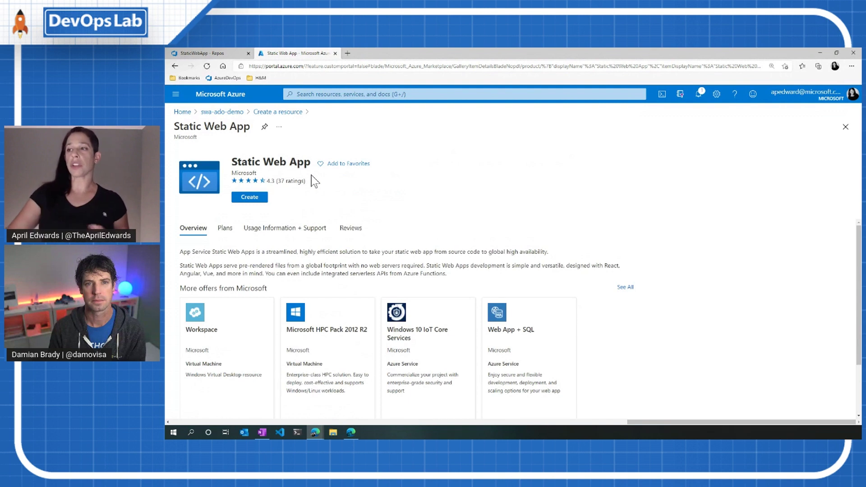
{"action": "left_click", "coordinate": [249, 199]}
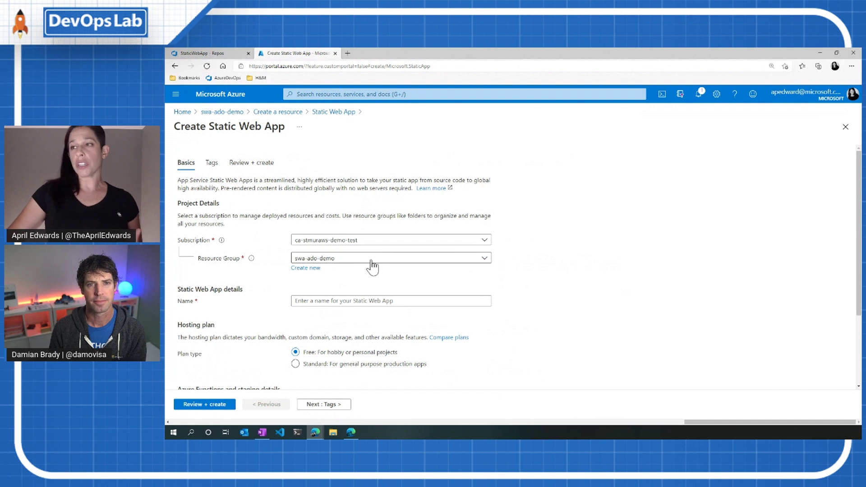
{"action": "left_click", "coordinate": [352, 300]}
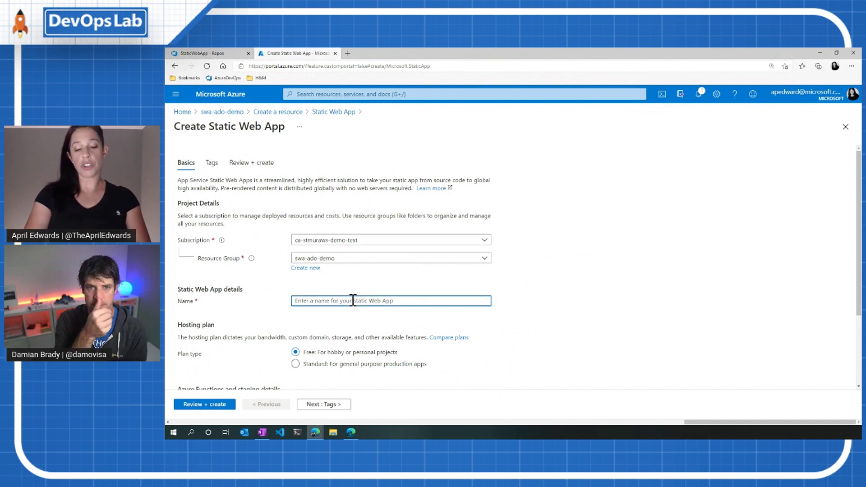
{"action": "type", "text": "SDD"}
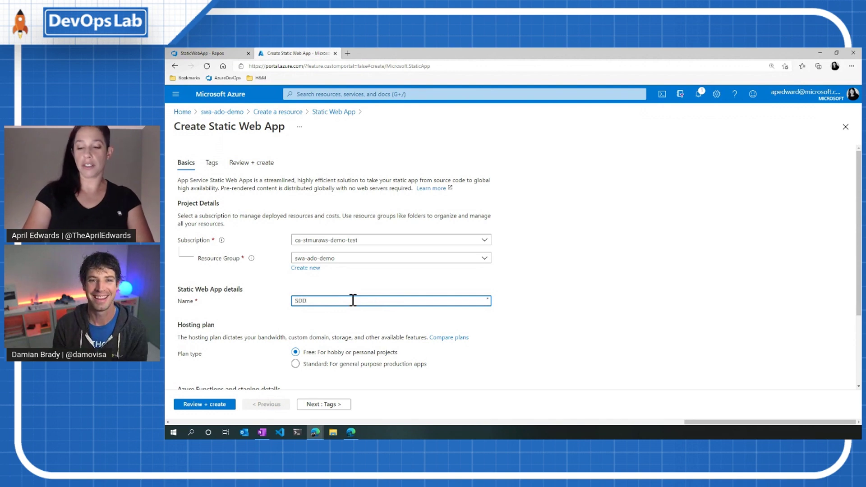
{"action": "type", "text": "-site"}
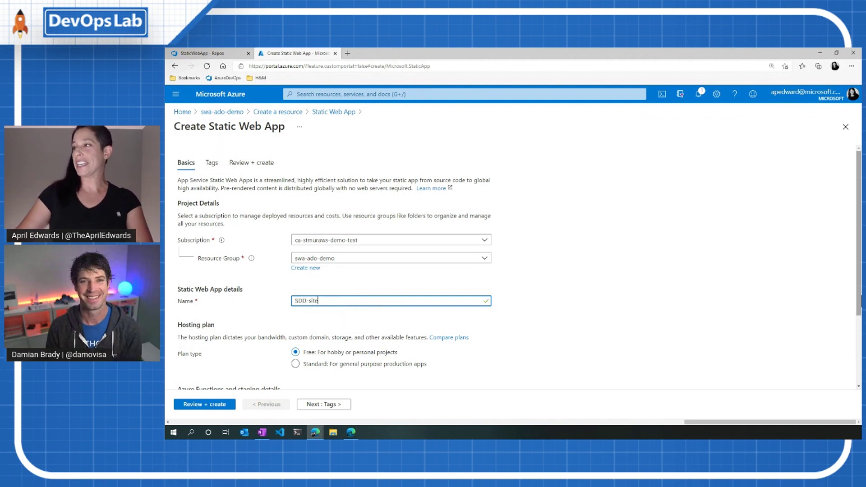
{"action": "left_click_drag", "start_coordinate": [857, 301], "coordinate": [848, 320]}
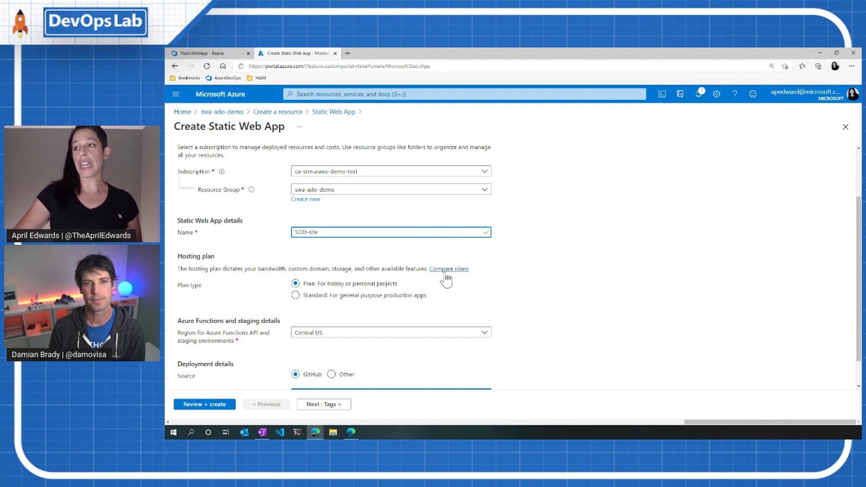
Step: Name the Static Web App SDD-site and bring up the Free-versus-Standard plan comparison
{"action": "left_click", "coordinate": [447, 271]}
{"action": "mouse_move", "coordinate": [858, 203]}
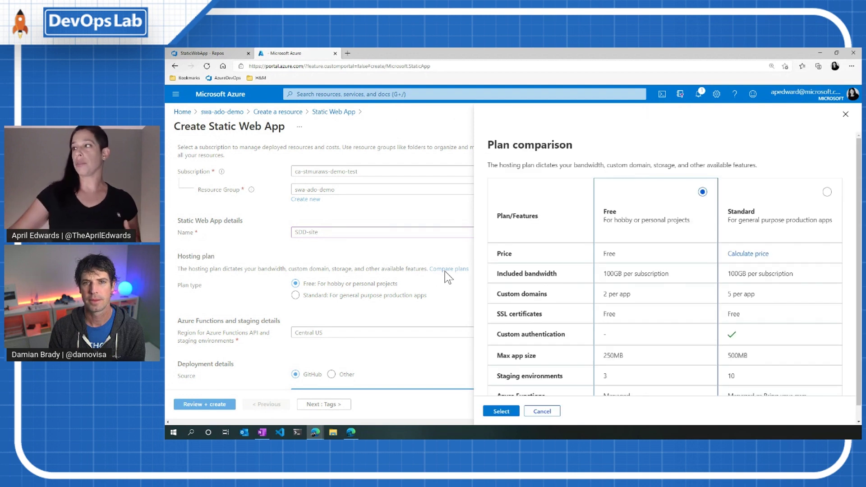
{"action": "left_click_drag", "start_coordinate": [858, 204], "coordinate": [856, 223]}
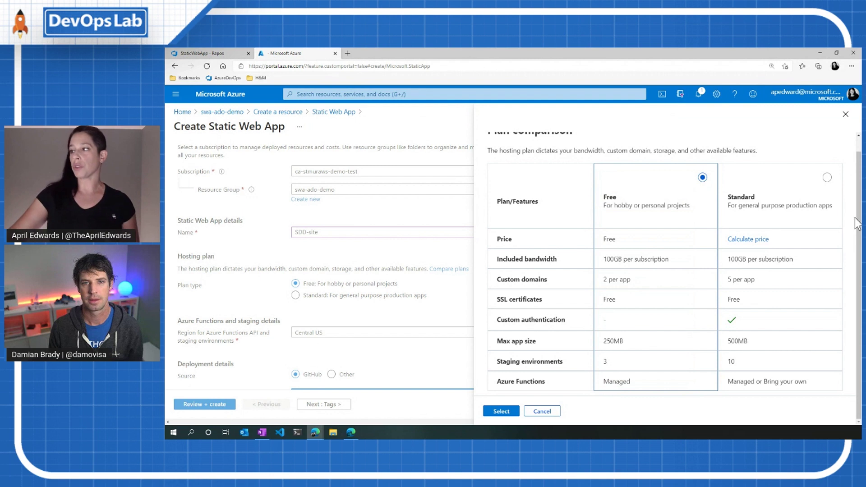
Step: Keep SDD-site on the Free hosting plan and close the plan comparison
{"action": "left_click", "coordinate": [501, 411]}
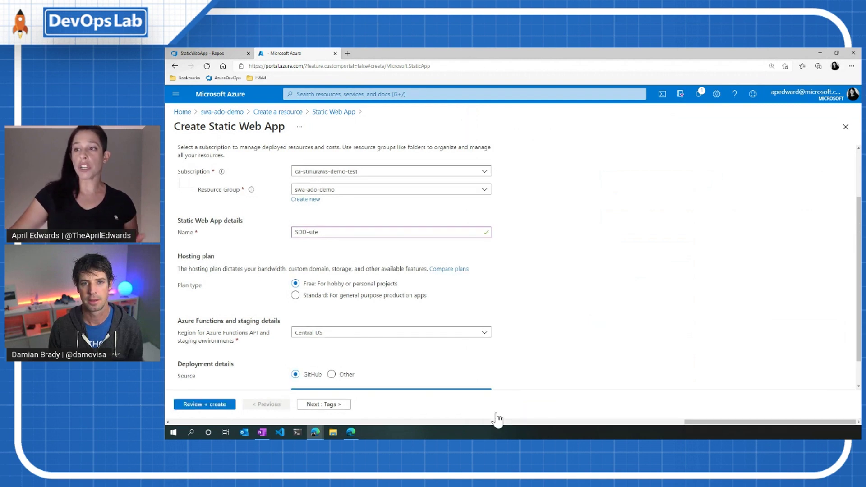
Step: Set region to West Europe and source to Other, then review and create SDD-site
{"action": "left_click", "coordinate": [428, 333]}
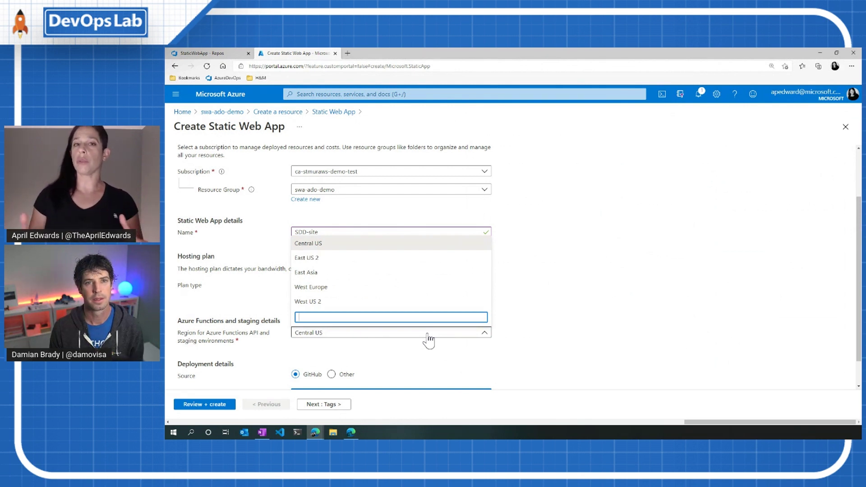
{"action": "left_click", "coordinate": [325, 287]}
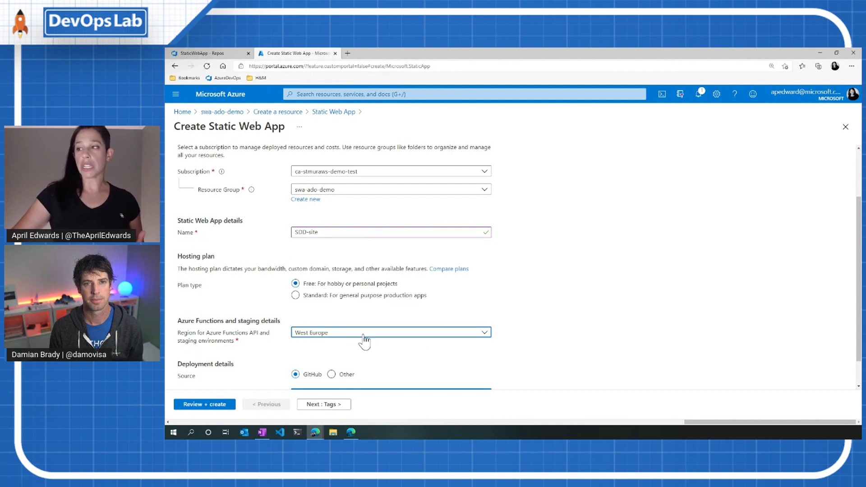
{"action": "left_click_drag", "start_coordinate": [858, 304], "coordinate": [858, 329]}
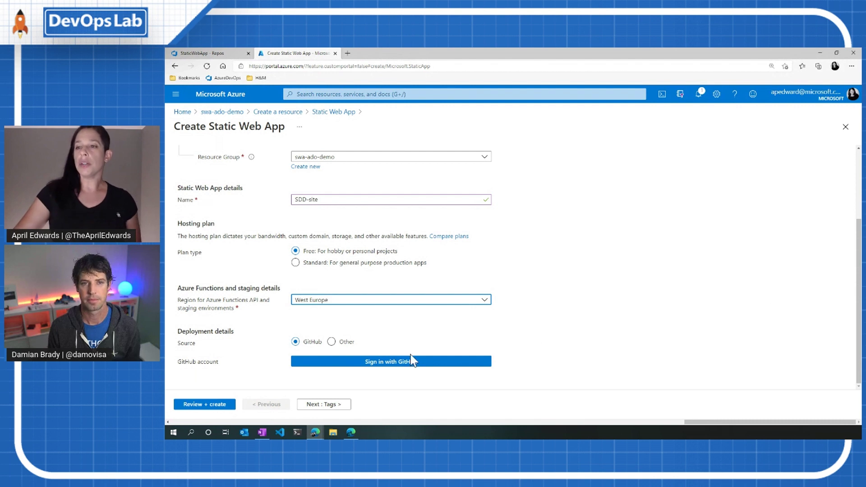
{"action": "left_click", "coordinate": [331, 342]}
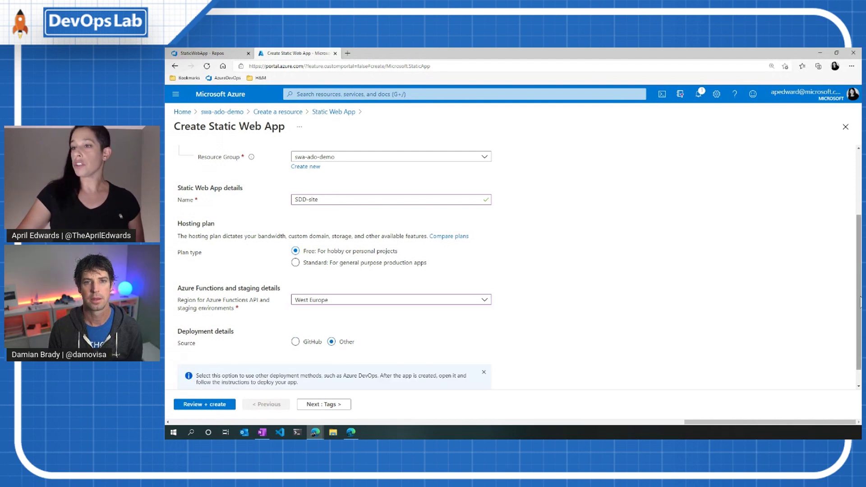
{"action": "scroll", "coordinate": [465, 328], "scroll_direction": "down", "scroll_amount": 1}
{"action": "left_click", "coordinate": [209, 406]}
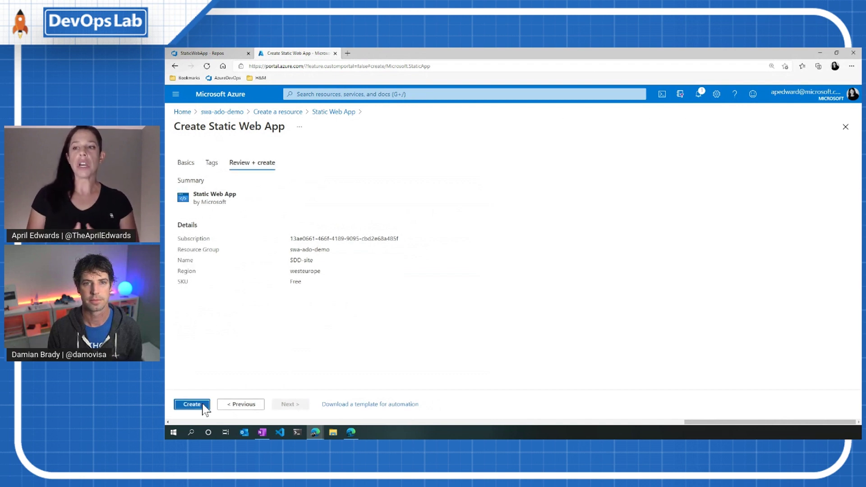
{"action": "left_click", "coordinate": [196, 405]}
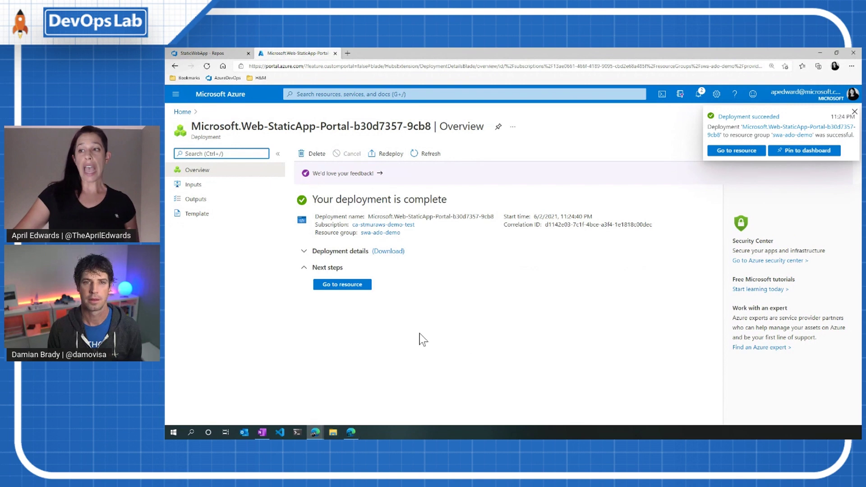
Step: Copy SDD-site's deployment token and go to the StaticWebApp project's Pipelines in Azure DevOps
{"action": "left_click", "coordinate": [341, 285]}
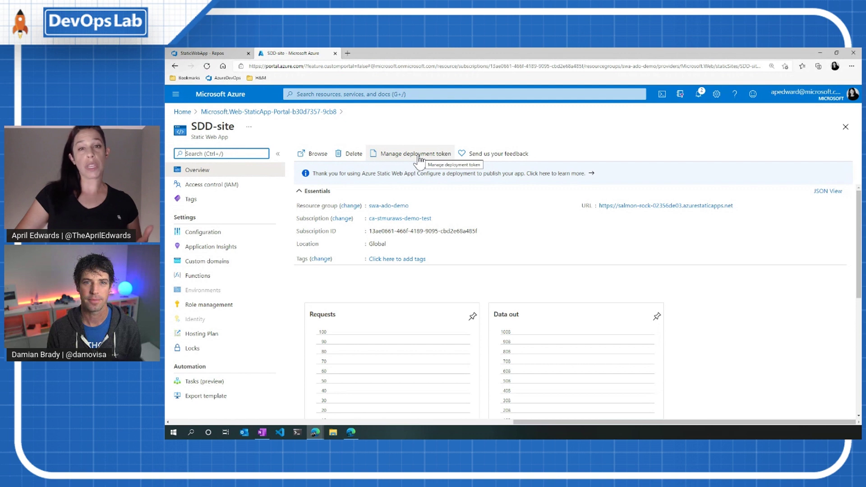
{"action": "left_click", "coordinate": [415, 153]}
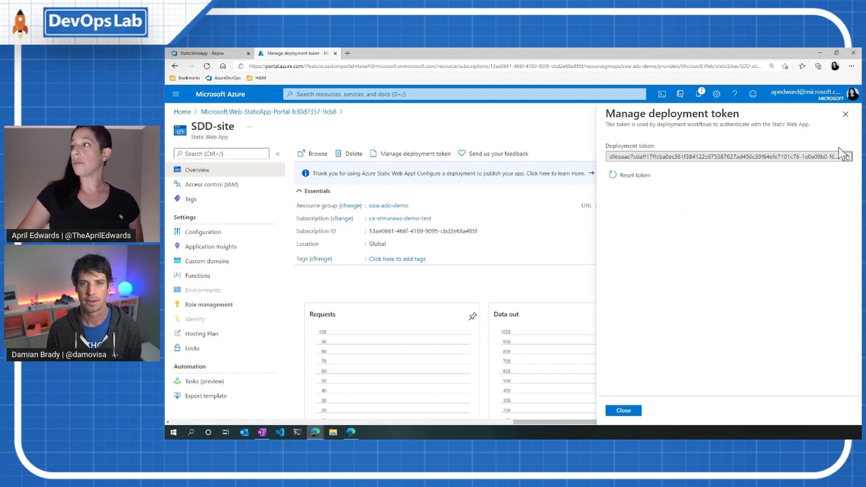
{"action": "left_click", "coordinate": [847, 157]}
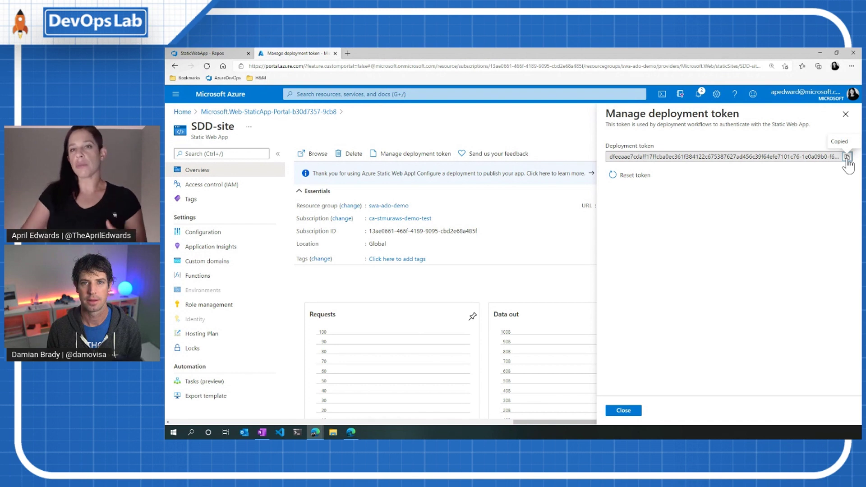
{"action": "left_click", "coordinate": [204, 54]}
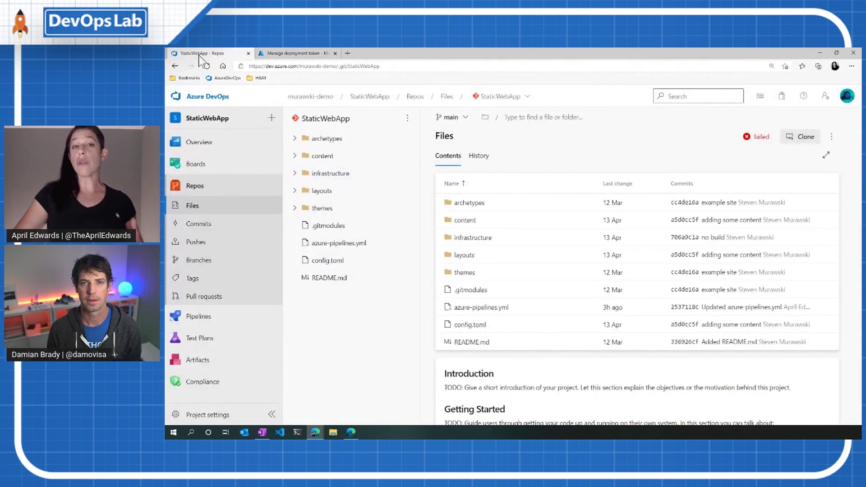
{"action": "left_click", "coordinate": [198, 317]}
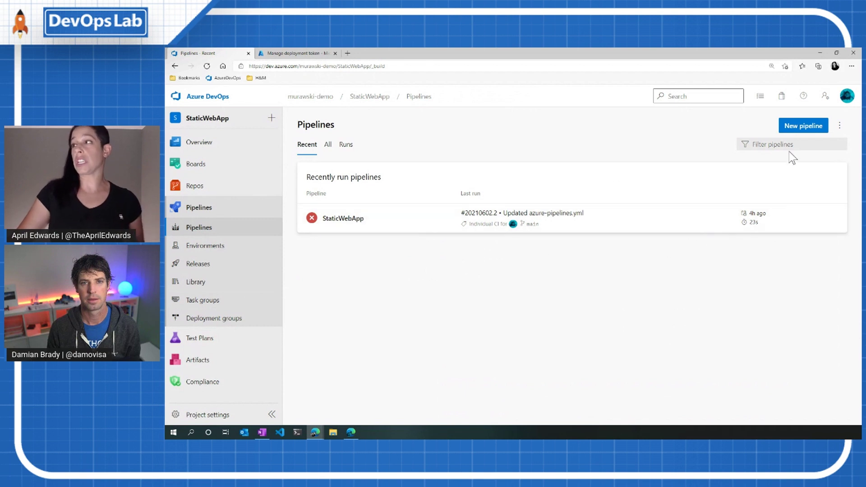
Step: Create a pipeline from the StaticWebApp Azure Repos Git repo's /azure-pipelines.yml and inspect its deploy task
{"action": "left_click", "coordinate": [788, 131]}
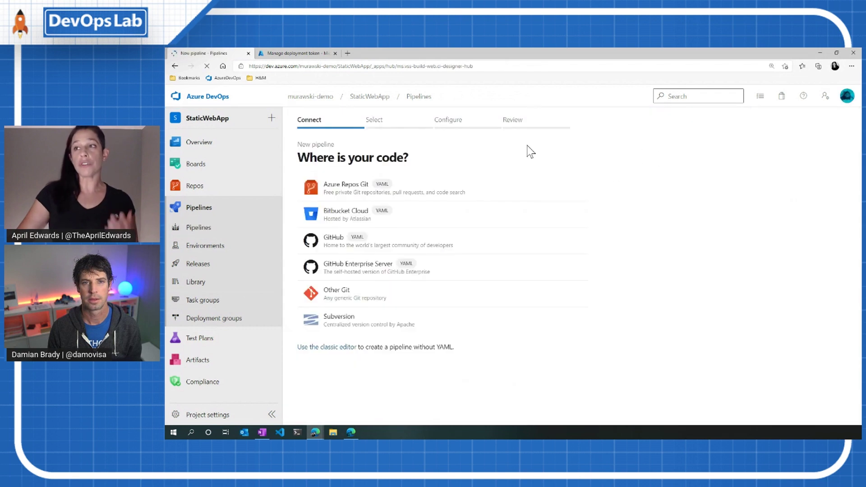
{"action": "left_click", "coordinate": [337, 191]}
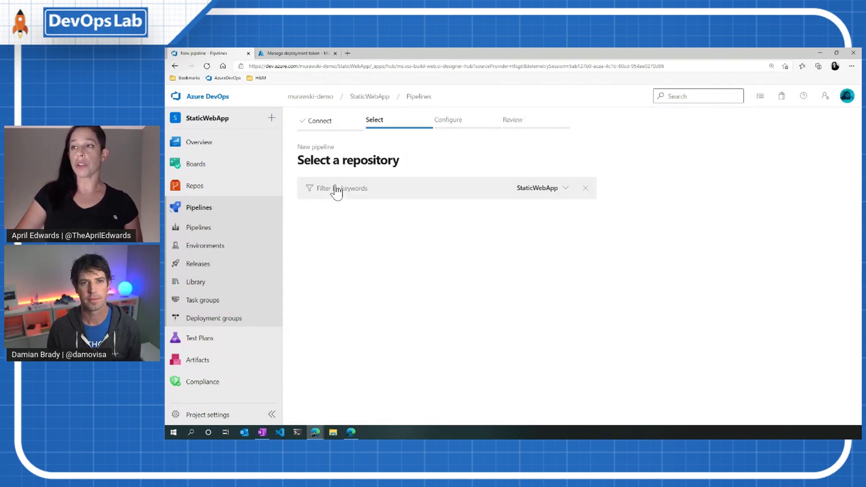
{"action": "left_click", "coordinate": [336, 218]}
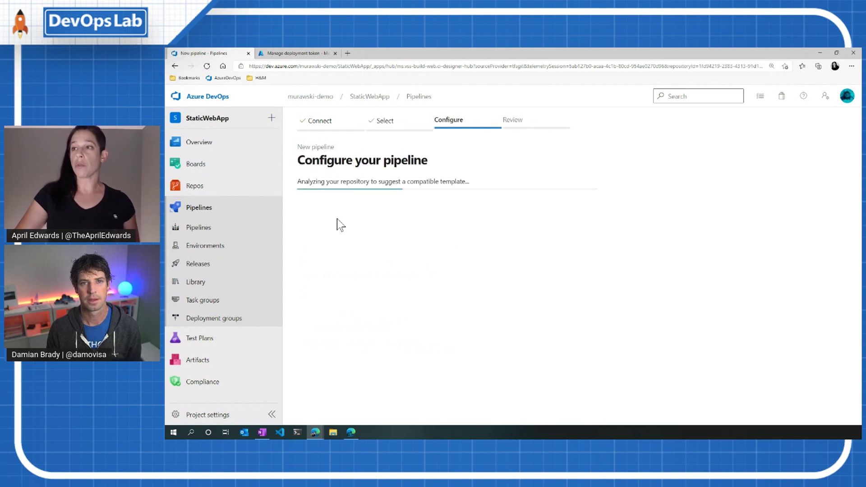
{"action": "left_click", "coordinate": [364, 220]}
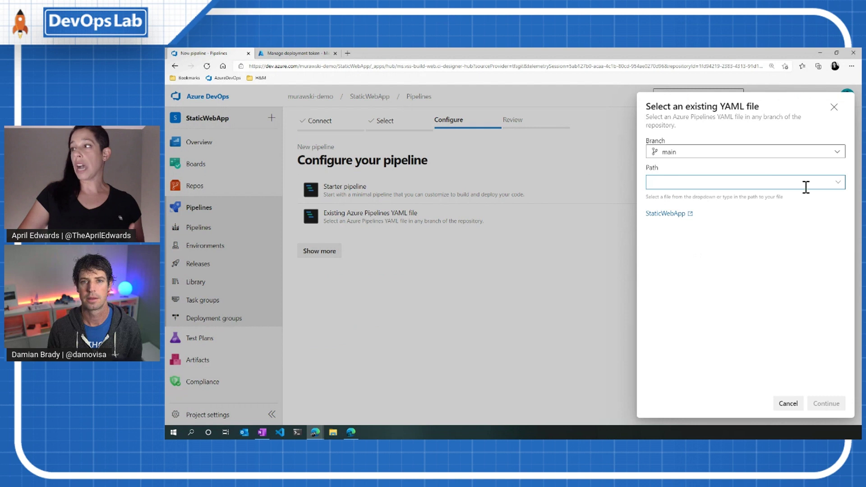
{"action": "left_click", "coordinate": [838, 183]}
{"action": "left_click", "coordinate": [683, 203]}
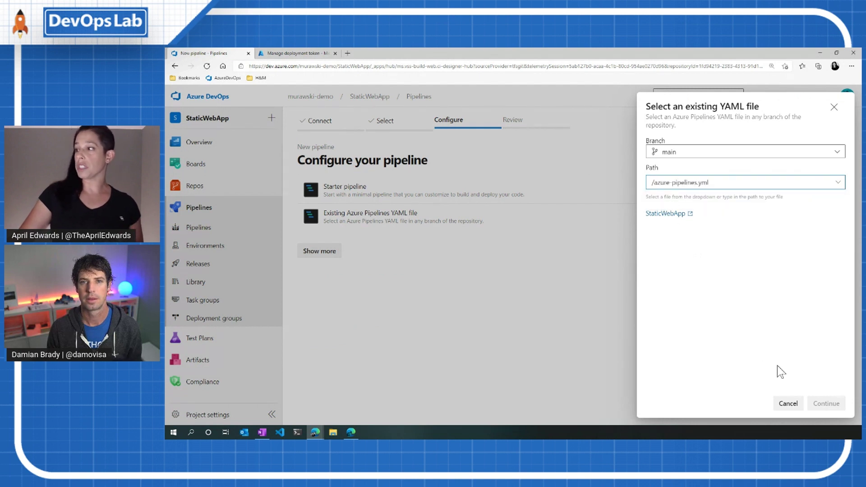
{"action": "left_click", "coordinate": [826, 403]}
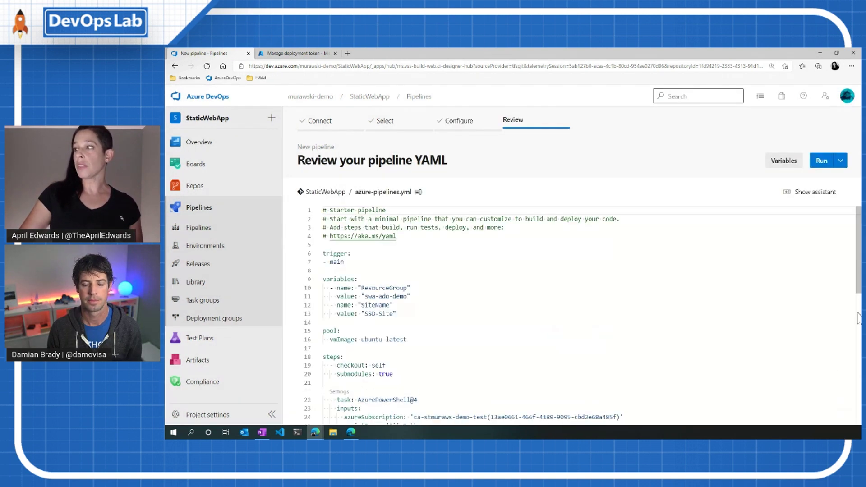
{"action": "scroll", "coordinate": [858, 291], "scroll_direction": "down", "scroll_amount": 3}
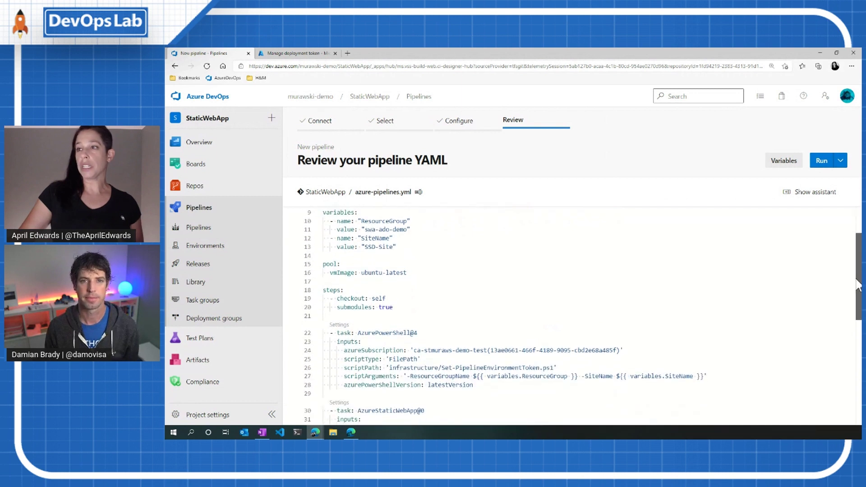
{"action": "scroll", "coordinate": [857, 284], "scroll_direction": "up", "scroll_amount": 2}
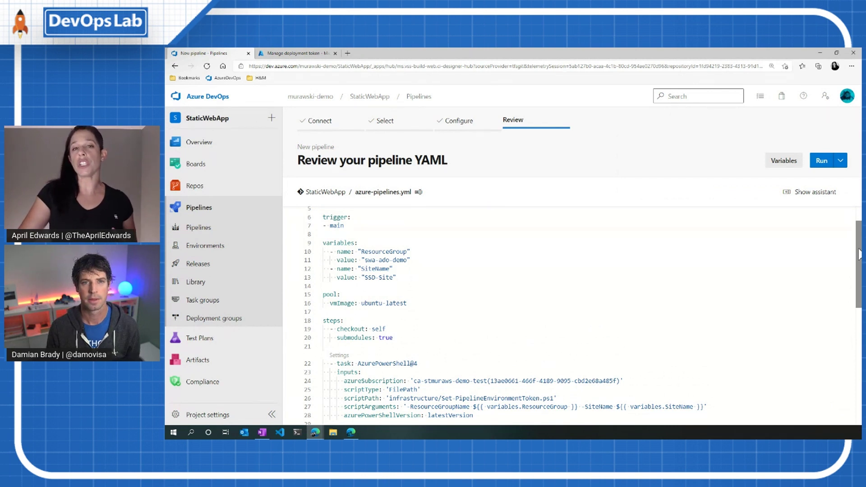
{"action": "left_click_drag", "start_coordinate": [857, 253], "coordinate": [850, 291]}
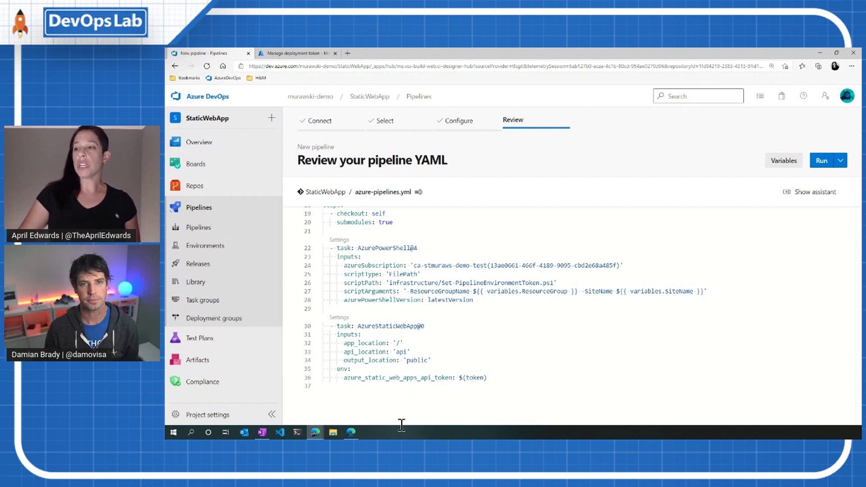
{"action": "left_click_drag", "start_coordinate": [328, 326], "coordinate": [445, 384]}
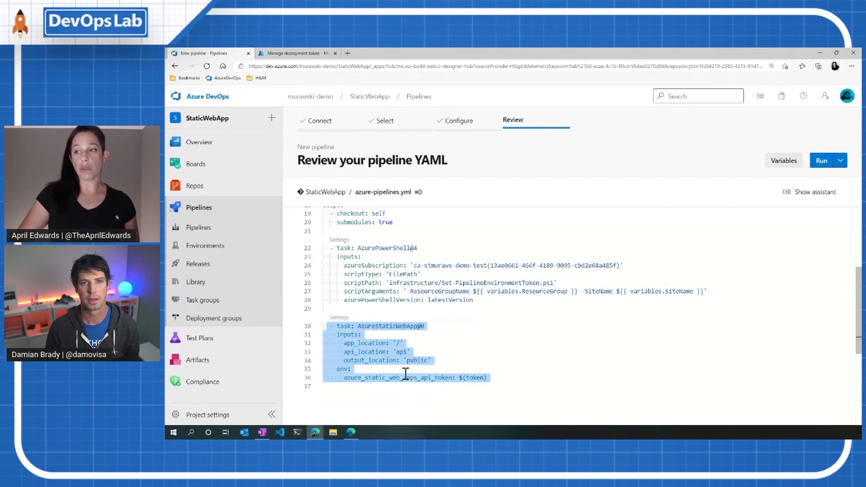
{"action": "left_click", "coordinate": [381, 360]}
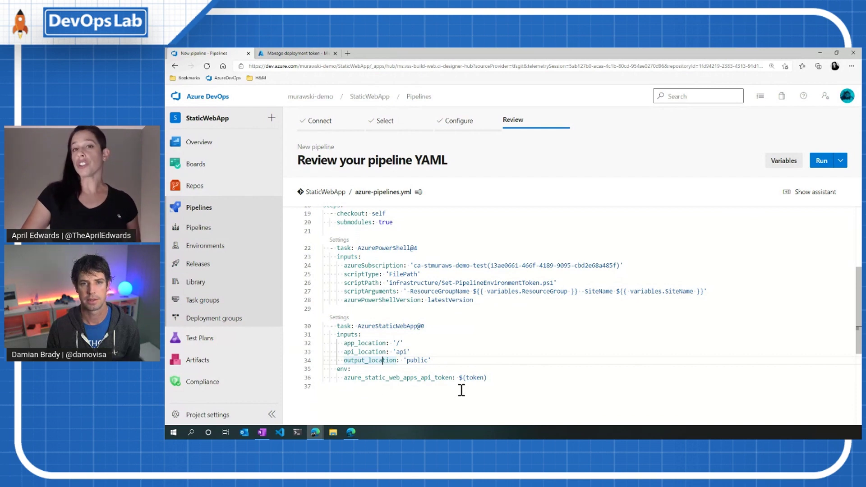
Step: Add a secret pipeline variable 'token' holding the pasted deployment token
{"action": "left_click", "coordinate": [783, 160]}
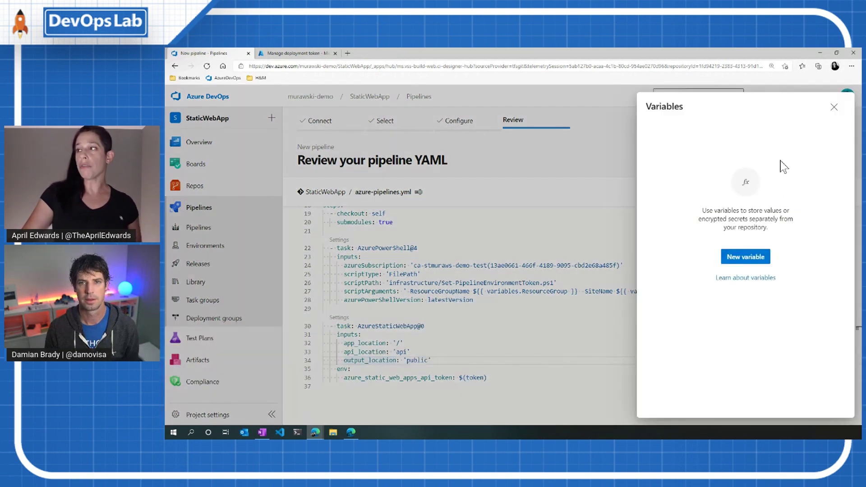
{"action": "left_click", "coordinate": [745, 257]}
{"action": "left_click", "coordinate": [652, 191]}
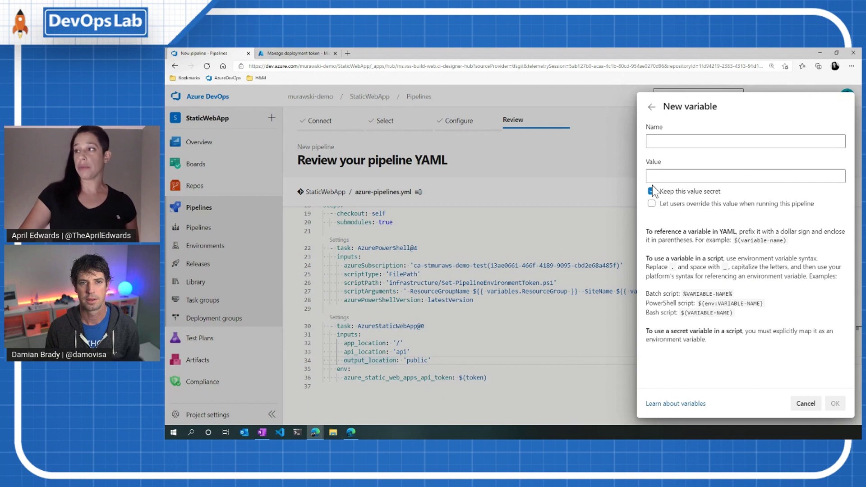
{"action": "key", "text": "ctrl+v"}
{"action": "left_click", "coordinate": [665, 141]}
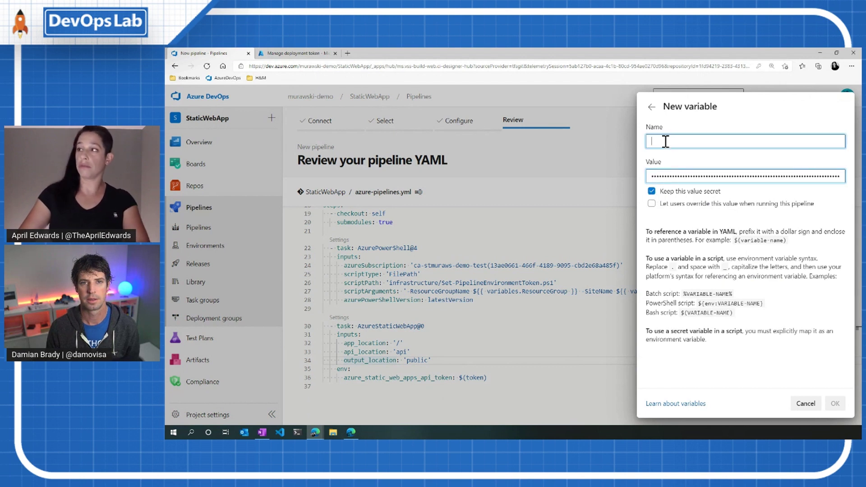
{"action": "type", "text": "token"}
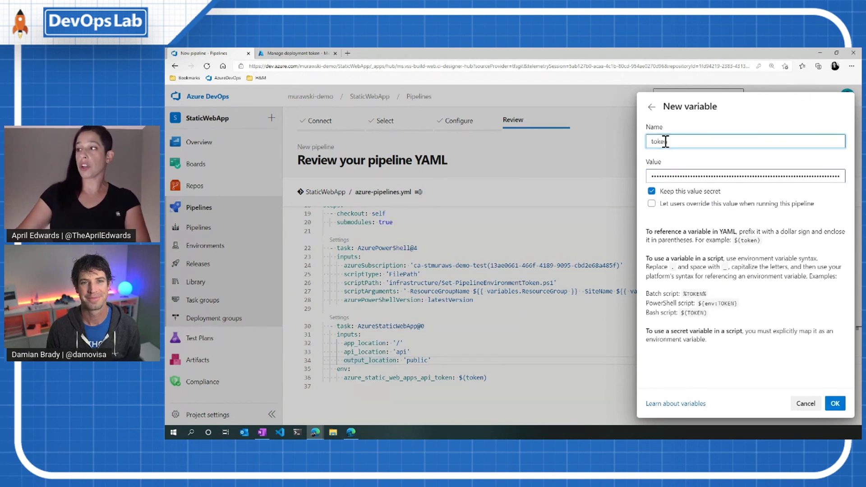
{"action": "left_click", "coordinate": [834, 403]}
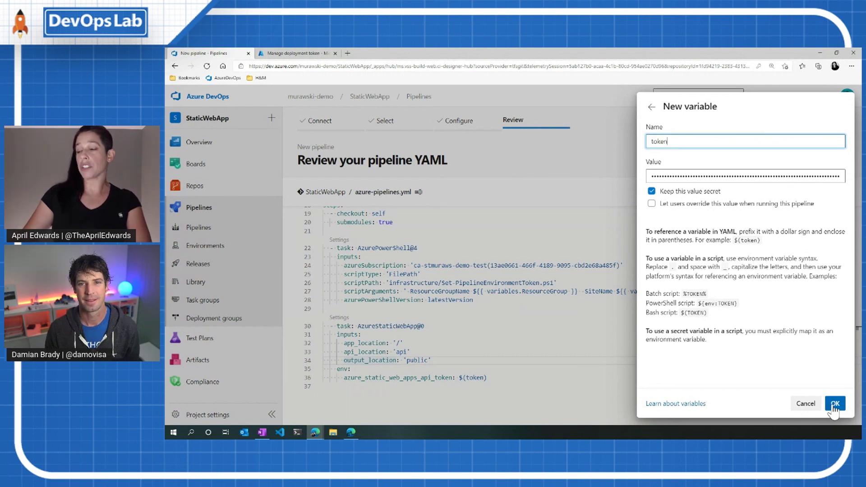
{"action": "left_click", "coordinate": [834, 406]}
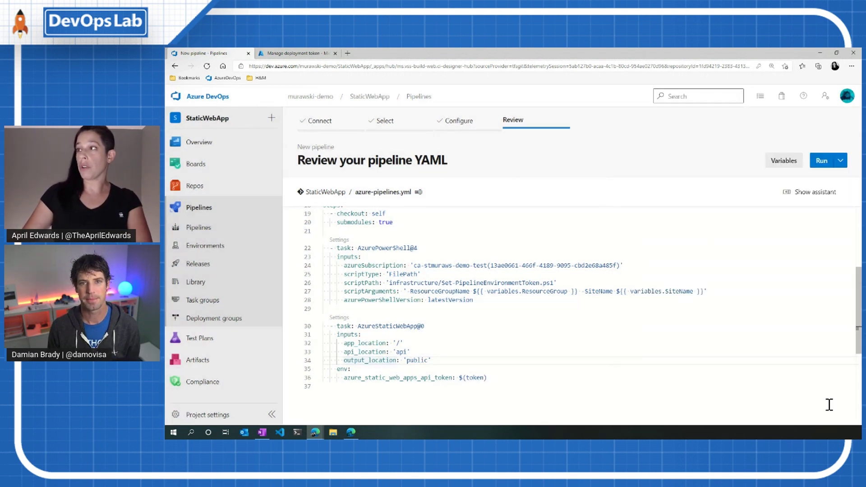
Step: Review the $(token) line and AzurePowerShell task, then save and run the pipeline
{"action": "left_click_drag", "start_coordinate": [484, 378], "coordinate": [351, 376]}
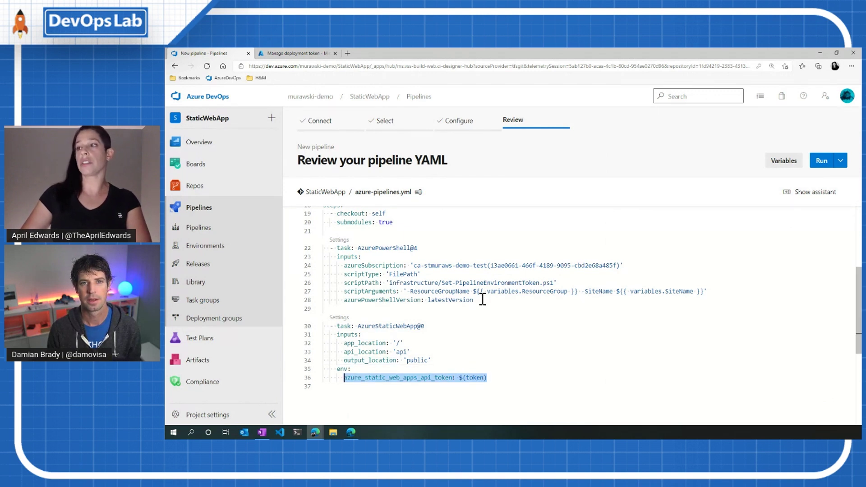
{"action": "left_click_drag", "start_coordinate": [477, 299], "coordinate": [329, 248]}
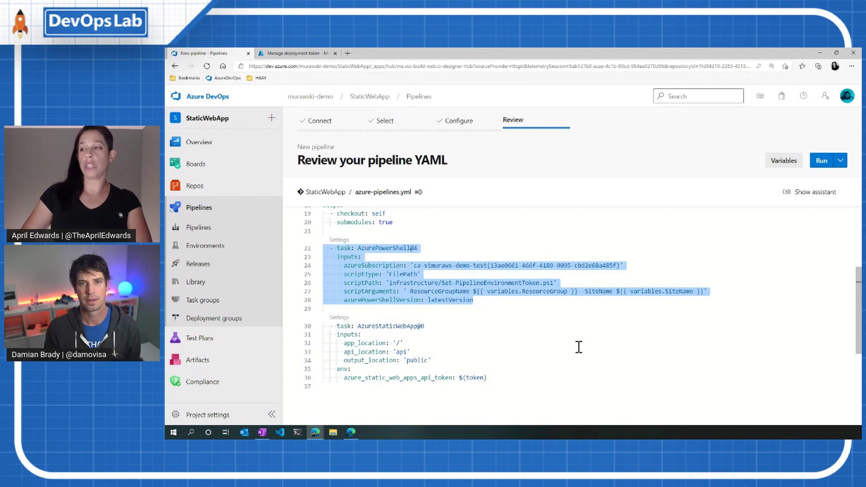
{"action": "left_click", "coordinate": [597, 349]}
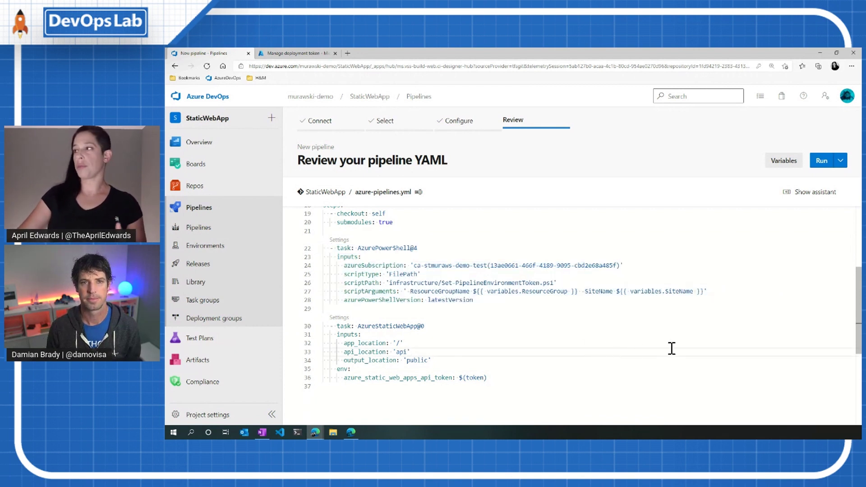
{"action": "left_click", "coordinate": [821, 160]}
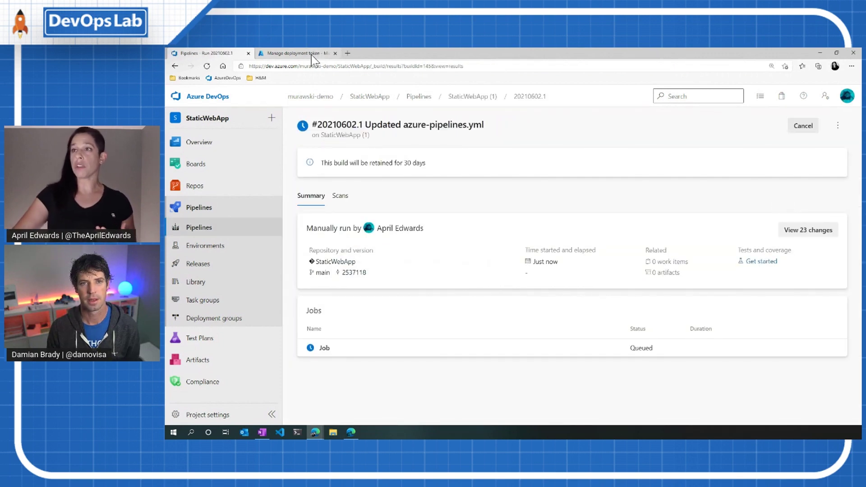
Step: Check SDD-site's live URL showing the placeholder, then open the running job's logs
{"action": "left_click", "coordinate": [297, 53]}
{"action": "left_click", "coordinate": [845, 115]}
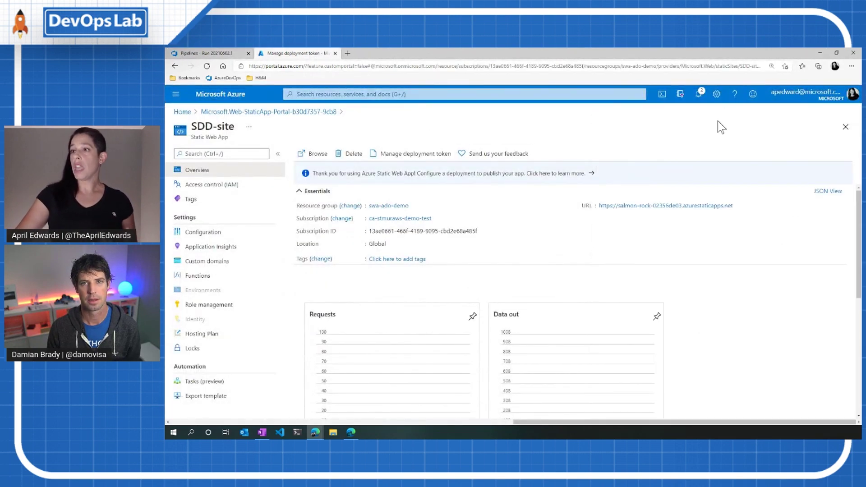
{"action": "left_click", "coordinate": [638, 206]}
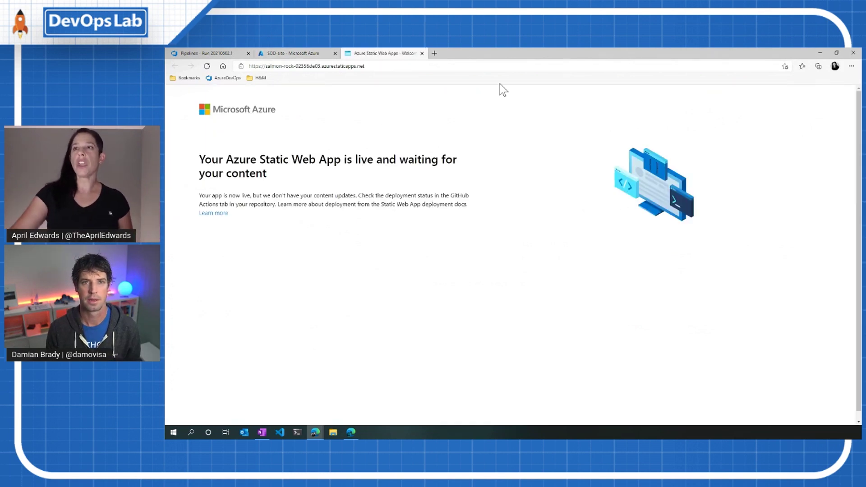
{"action": "left_click", "coordinate": [298, 53]}
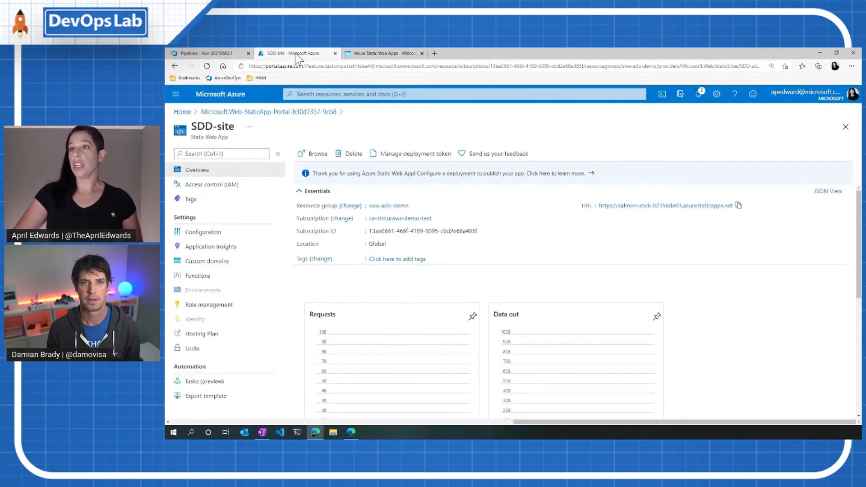
{"action": "left_click", "coordinate": [210, 53]}
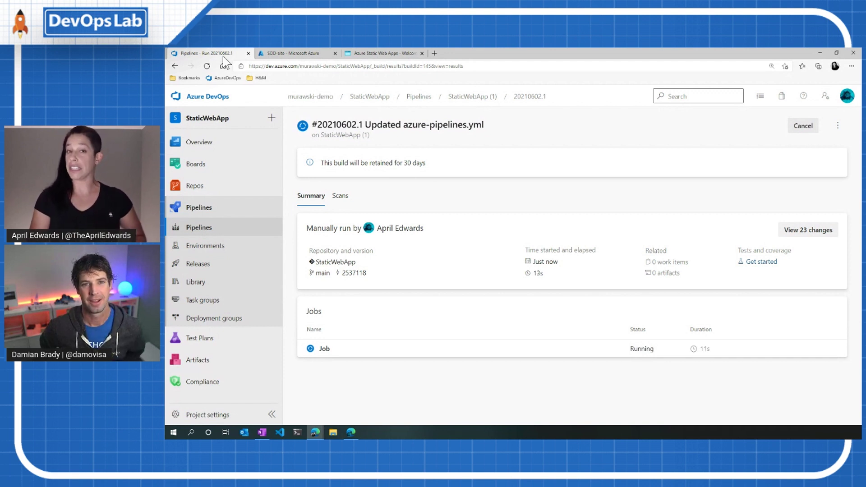
{"action": "left_click", "coordinate": [324, 349]}
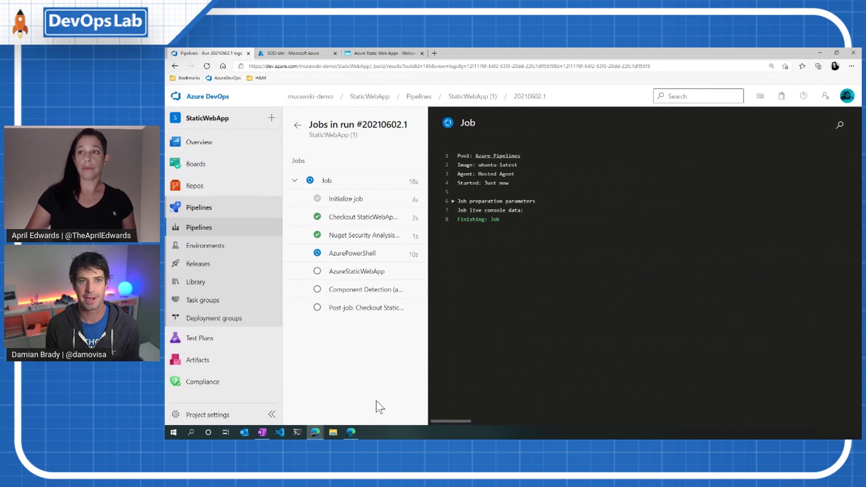
Step: Recheck the live site and follow the job logs until the AzurePowerShell step fails
{"action": "left_click", "coordinate": [379, 53]}
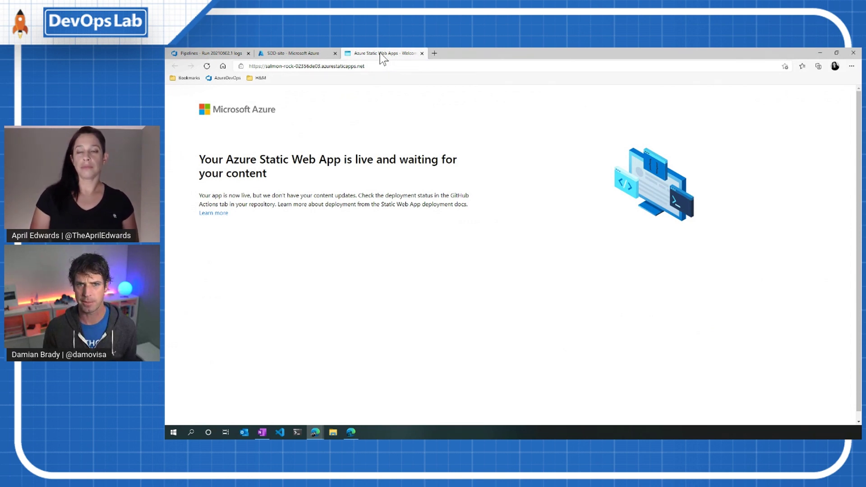
{"action": "left_click", "coordinate": [218, 54]}
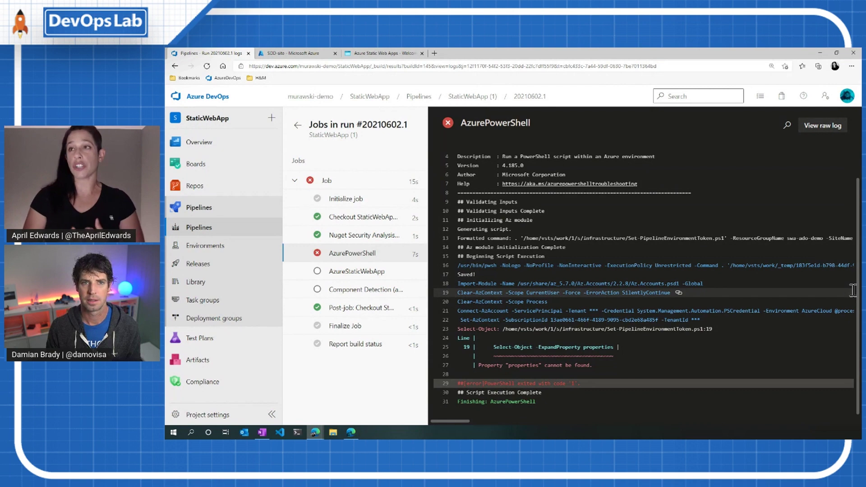
{"action": "left_click", "coordinate": [298, 53]}
Step: Go from the deployment overview through portal Home to the swa-ado-demo resource group
{"action": "left_click", "coordinate": [174, 66]}
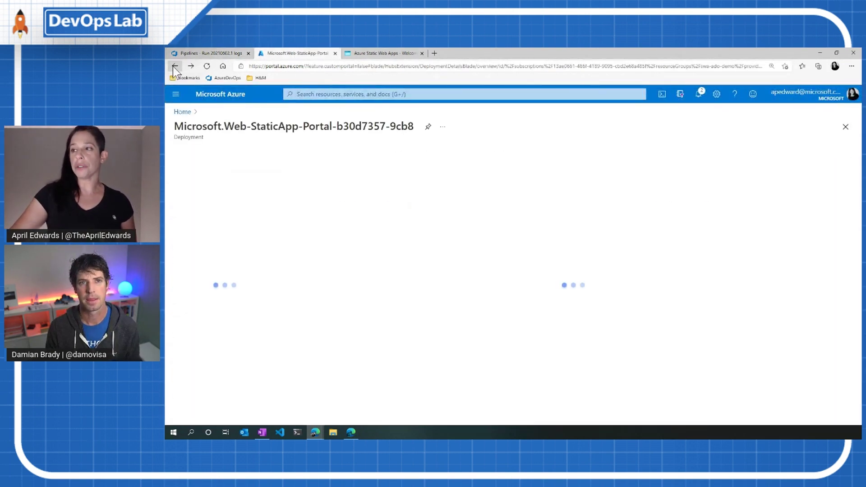
{"action": "left_click", "coordinate": [181, 112]}
{"action": "left_click", "coordinate": [292, 249]}
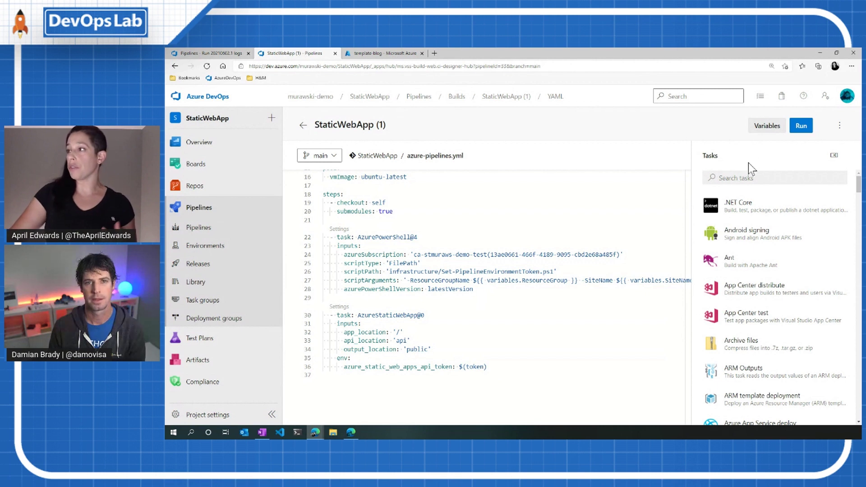
Step: Search the task catalogue for 'static' and add the Deploy Azure Static Web App task
{"action": "left_click", "coordinate": [744, 177]}
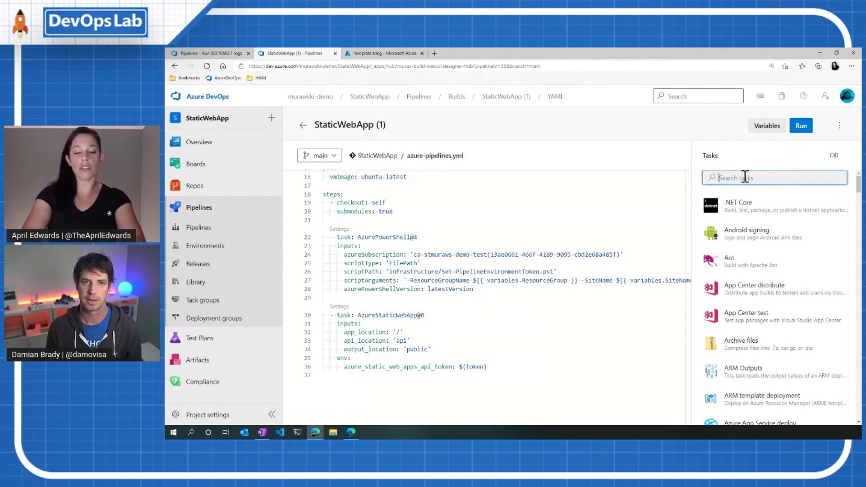
{"action": "type", "text": "static"}
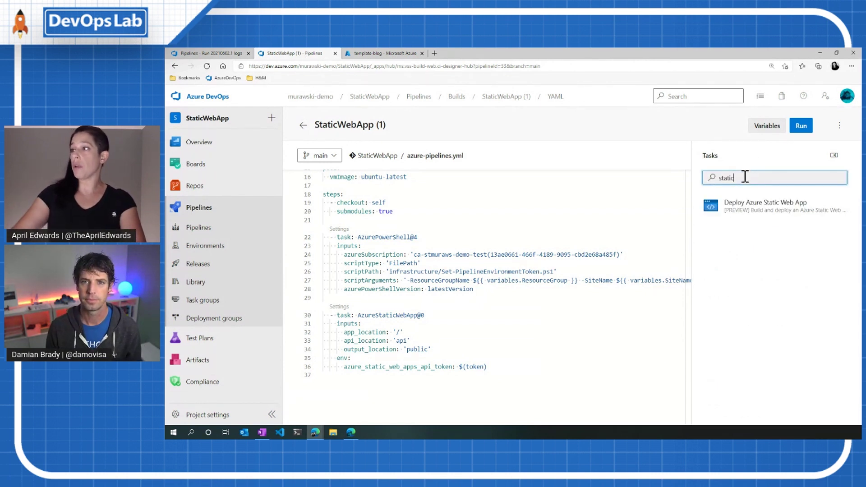
{"action": "left_click", "coordinate": [747, 211]}
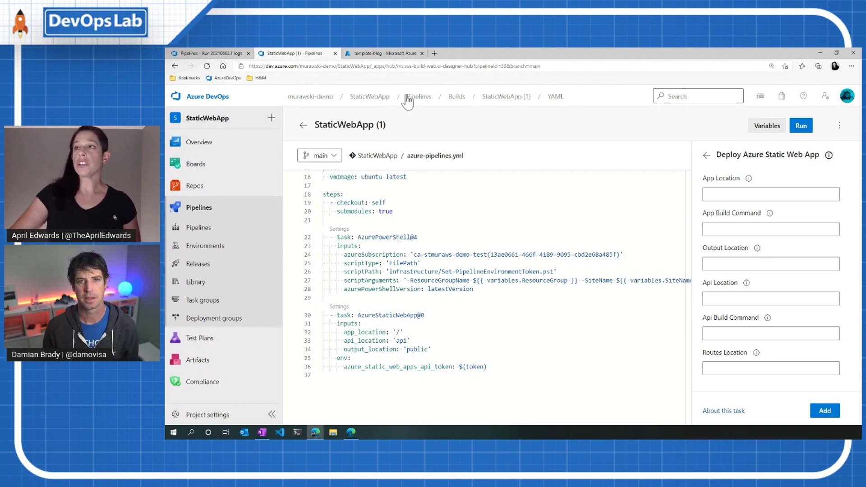
Step: Return from template-blog to the swa-ado-demo resource group, then view pipeline run #20210602.1 logs
{"action": "left_click", "coordinate": [380, 53]}
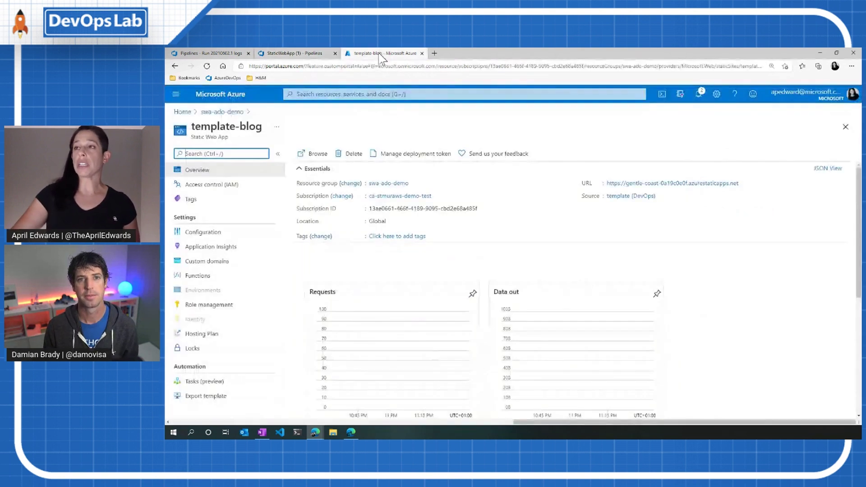
{"action": "left_click", "coordinate": [176, 66]}
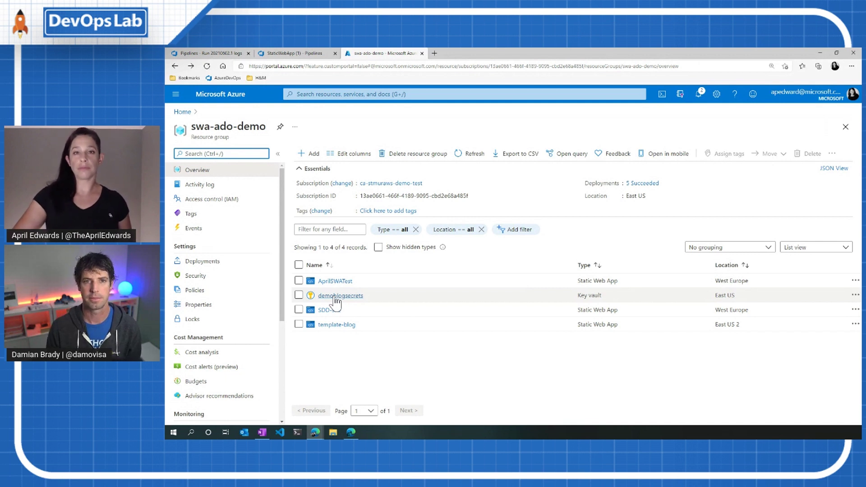
{"action": "left_click", "coordinate": [226, 54]}
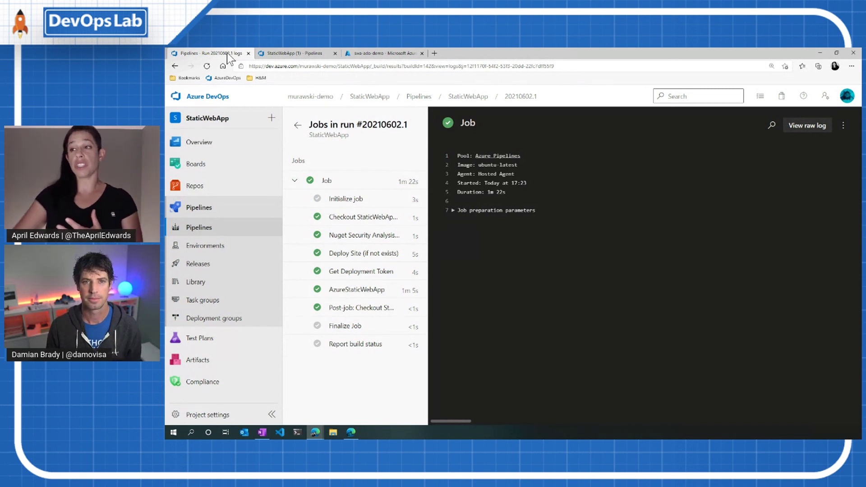
Step: Check the Get Deployment Token log, then return to the swa-ado-demo resource group
{"action": "left_click", "coordinate": [355, 271]}
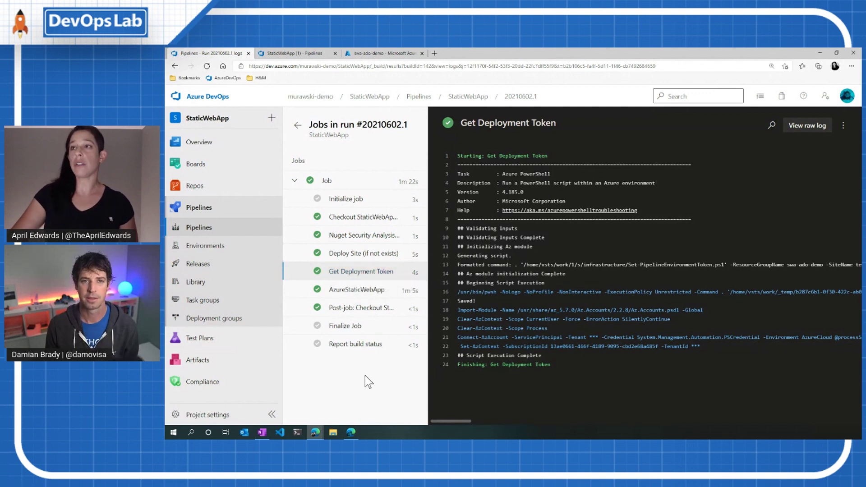
{"action": "left_click", "coordinate": [387, 53]}
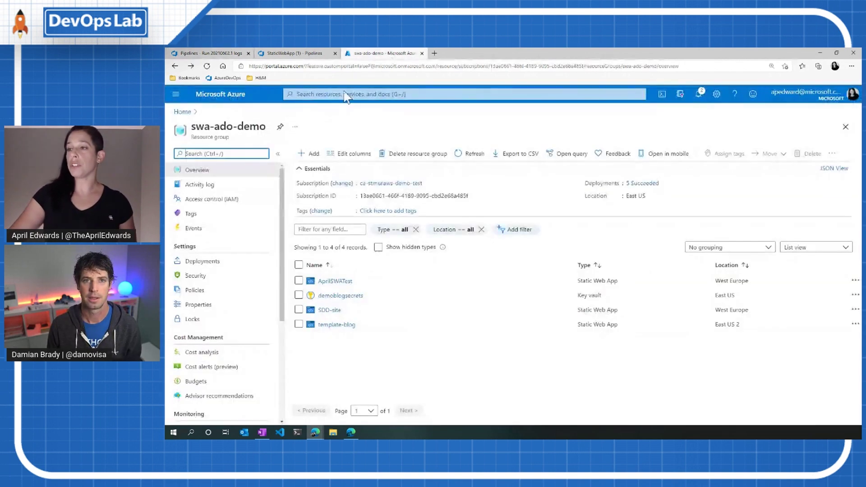
Step: Open the template-blog Static Web App and launch its live URL in a new tab
{"action": "left_click", "coordinate": [336, 324]}
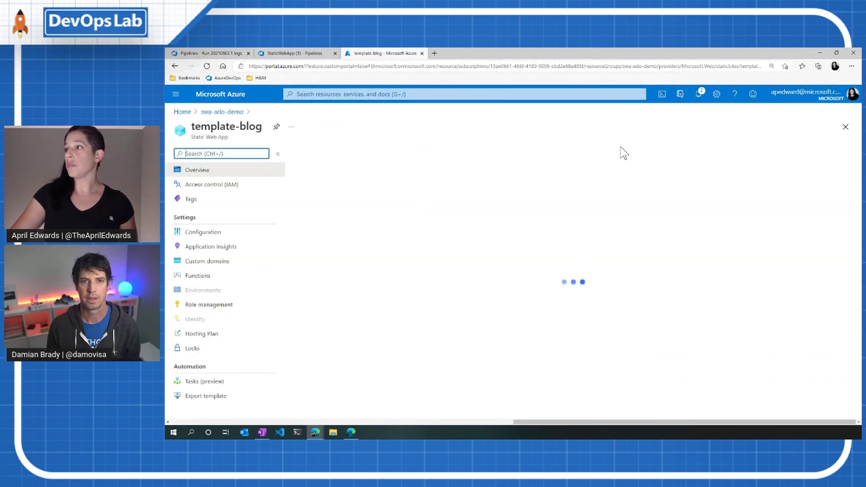
{"action": "left_click", "coordinate": [623, 183]}
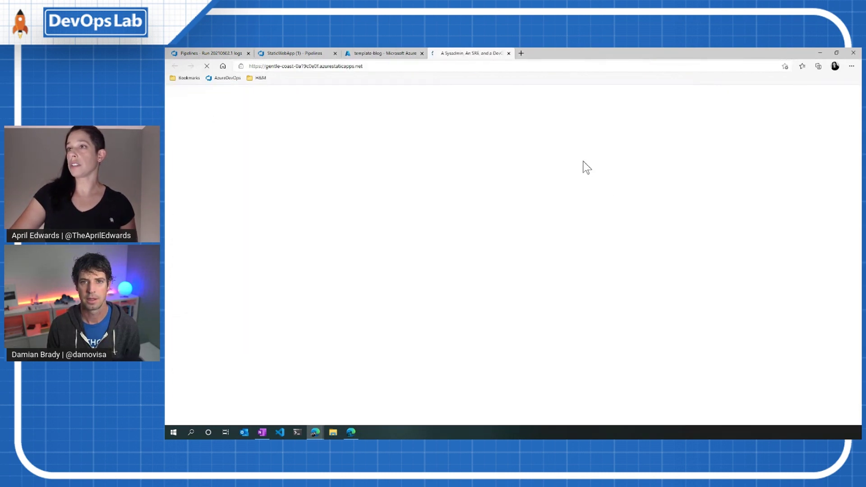